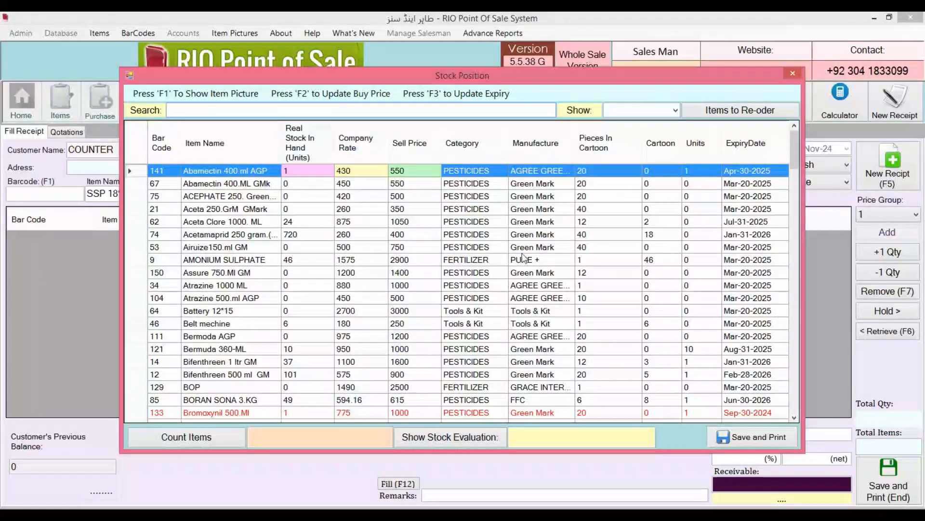
- Close the Stock Position window and exit the point of sale program
mouse_move(797, 148)
left_mouse_down()
mouse_move(787, 395)
mouse_move(786, 183)
mouse_move(795, 148)
left_mouse_up()
left_click(793, 73)
left_click(906, 20)
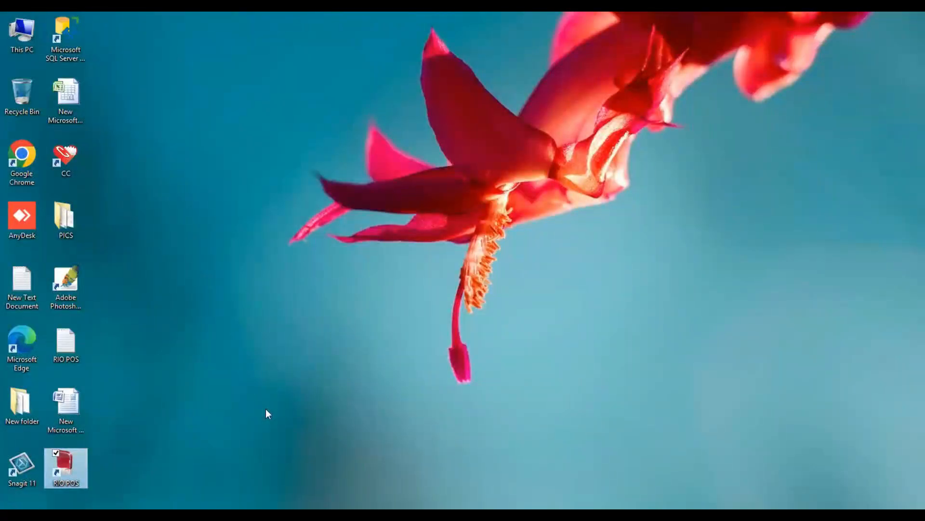
- Open the file location of the RIO POS shortcut and go up to the parent x86 folder
right_click(77, 466)
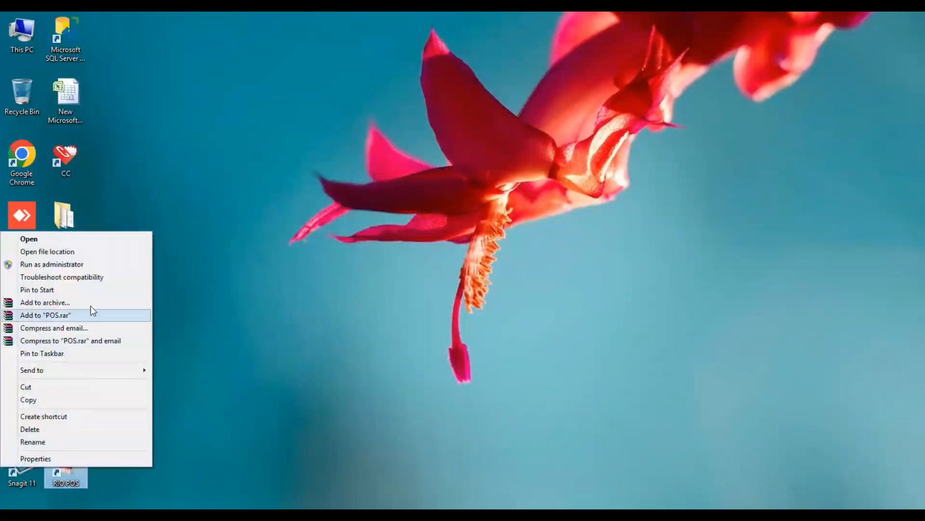
left_click(87, 255)
double_click(410, 136)
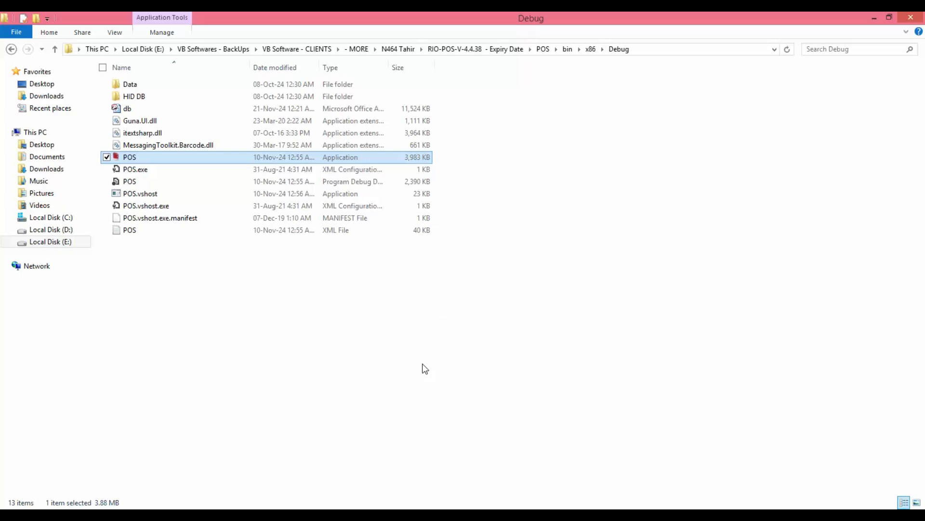
left_click(54, 54)
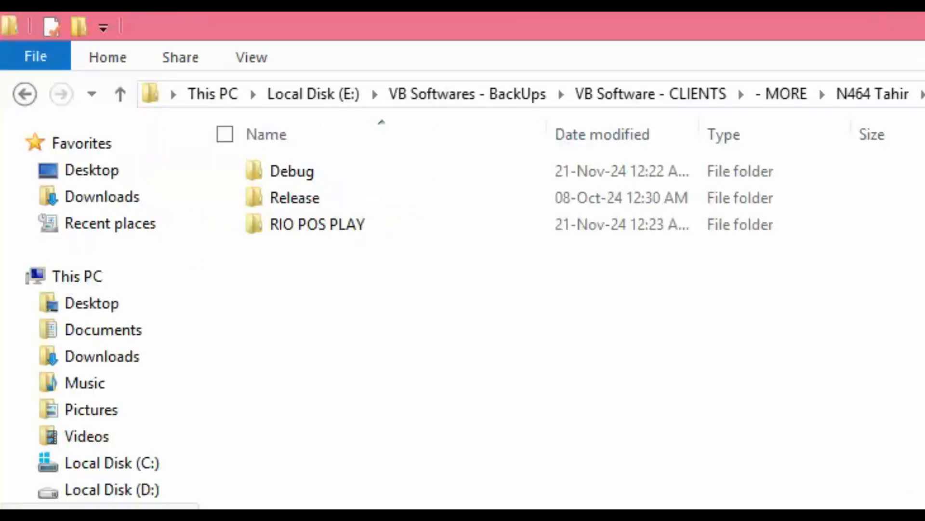
- Duplicate the RIO POS PLAY folder within the x86 folder
left_click(360, 229)
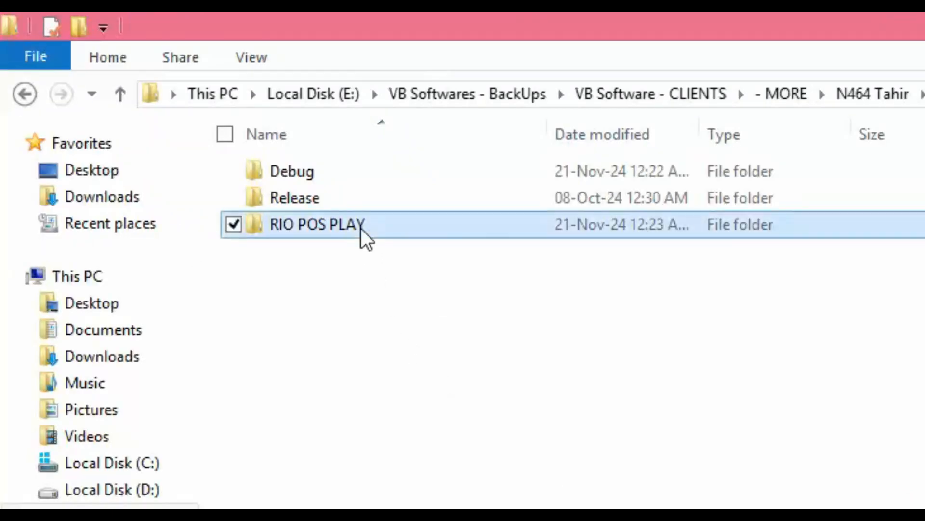
right_click(331, 227)
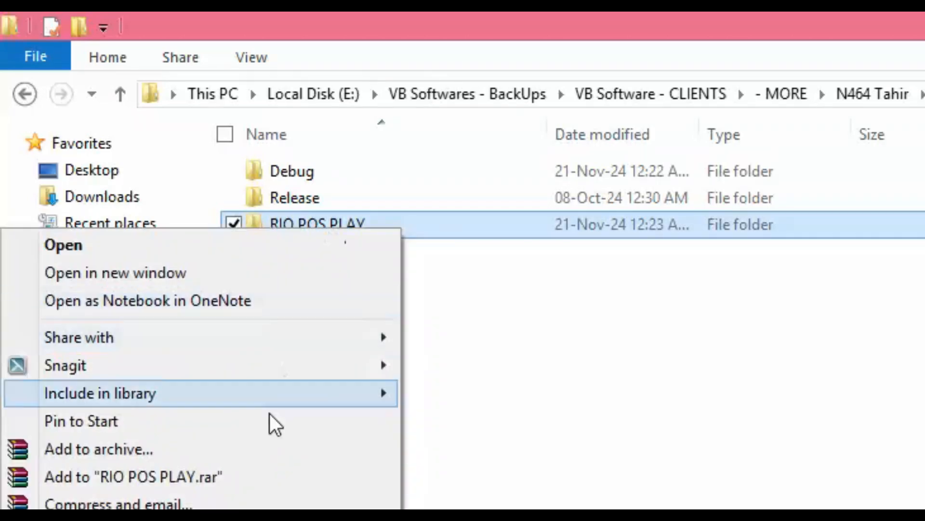
right_click(468, 439)
left_click(433, 518)
left_click(424, 289)
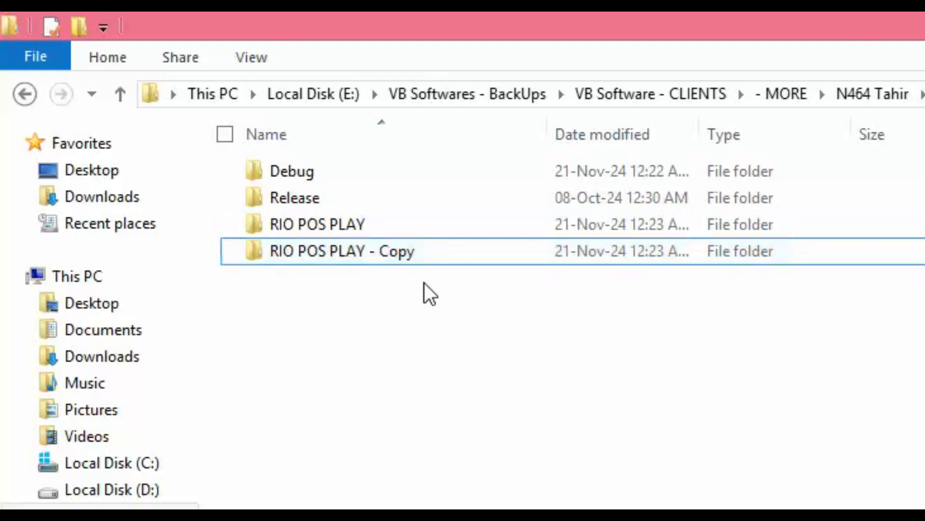
- Rename the duplicated folder as RIO POS PLAY - 21-11-2024
left_click(422, 253)
right_click(408, 255)
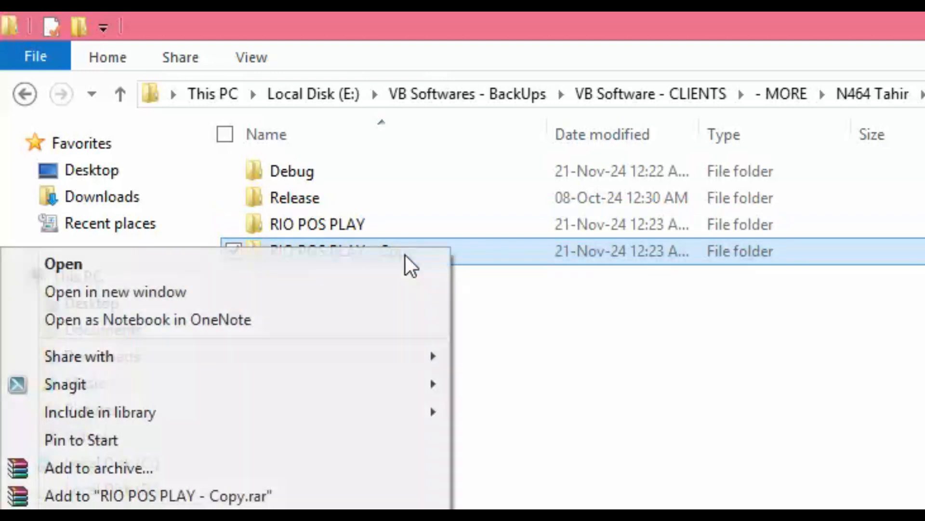
key("m")
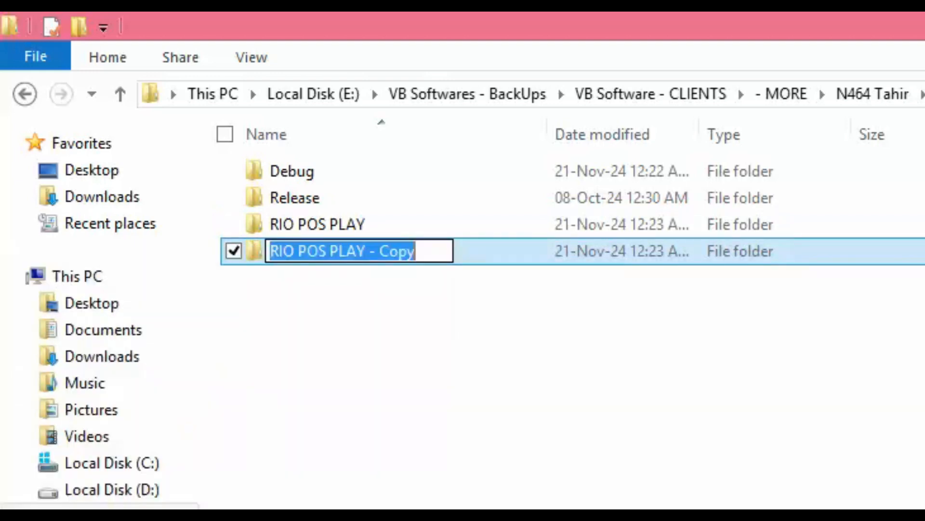
key("End")
key("BackSpace")
key("BackSpace")
key("BackSpace")
key("BackSpace")
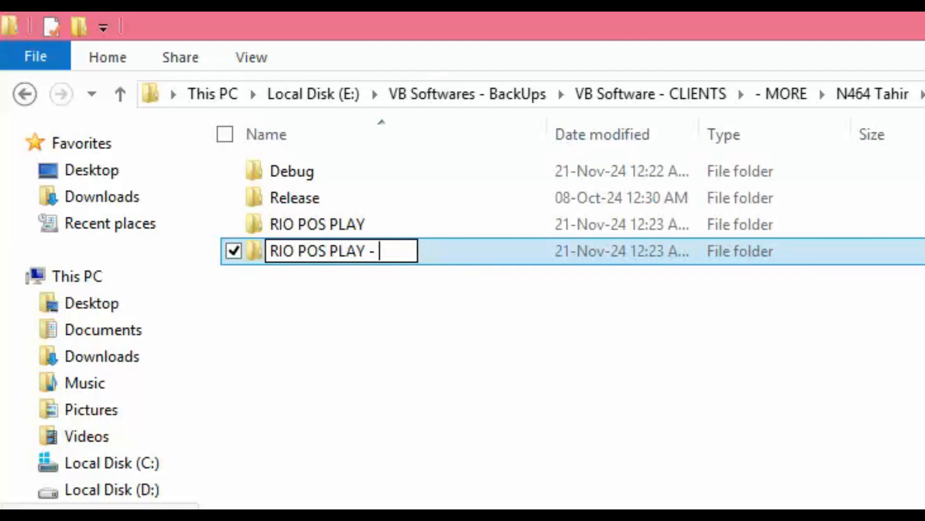
type("21-")
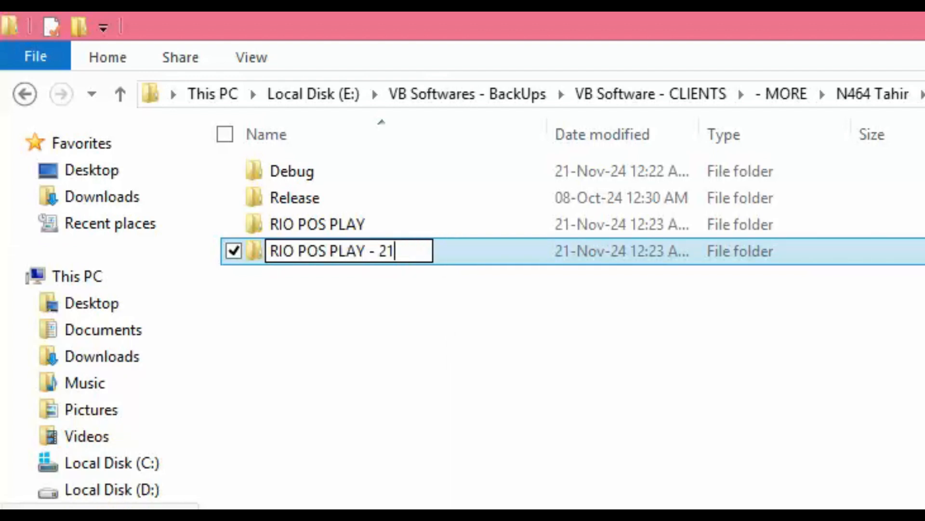
type("11-2024")
key("Return")
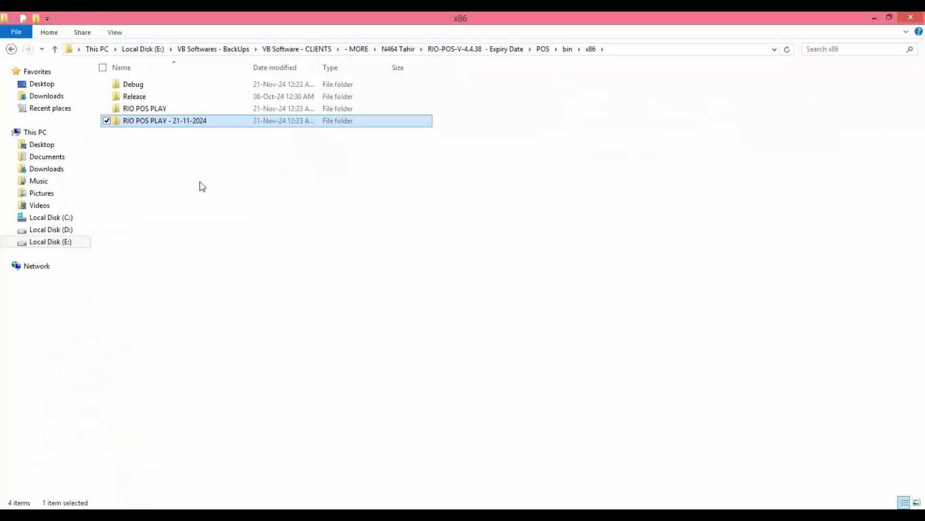
- Look inside the dated backup folder, then relaunch RIO POS from the desktop and log in
double_click(172, 120)
left_click(144, 159)
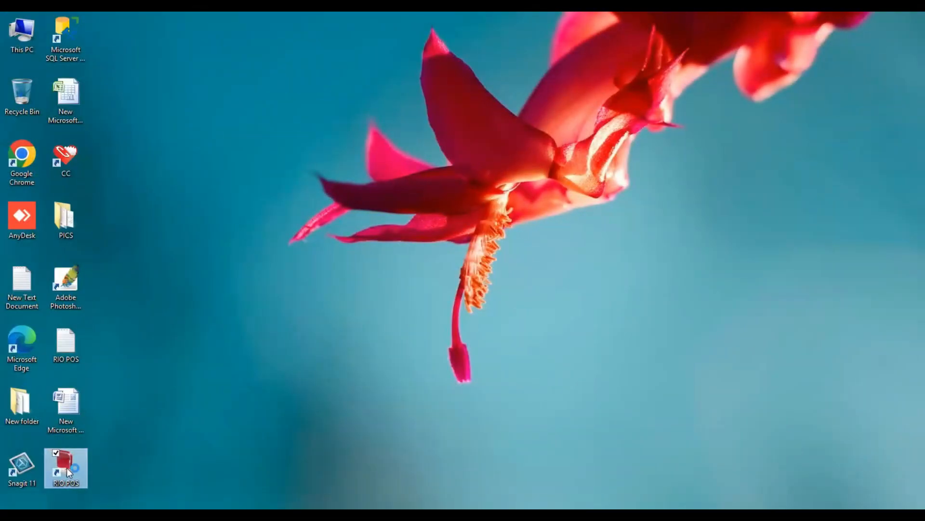
left_click(423, 300)
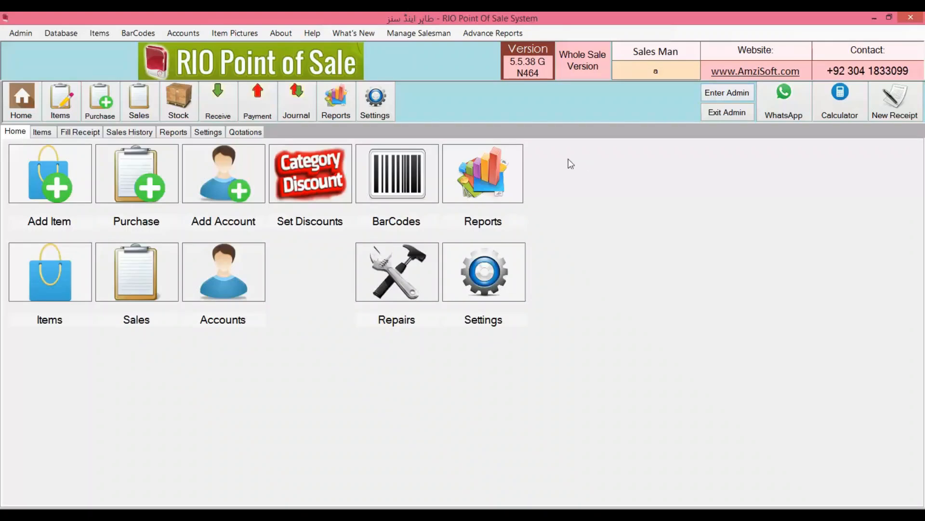
- Generate the Stock Position report with the balance filter set to All
left_click(496, 165)
left_click(250, 160)
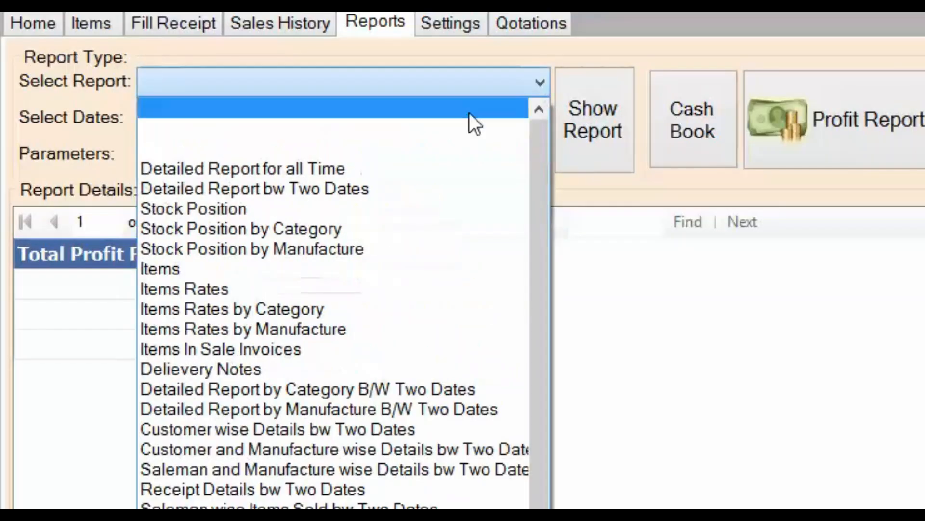
left_click(387, 213)
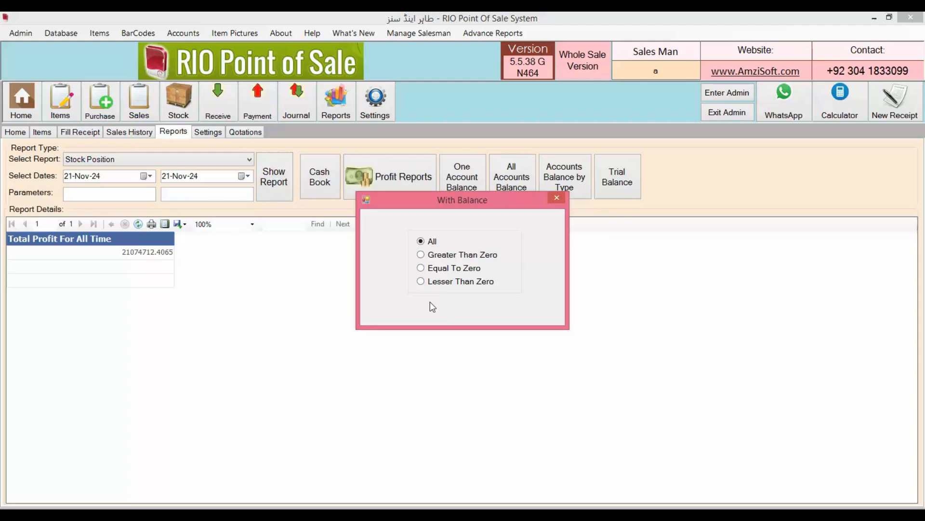
key("Return")
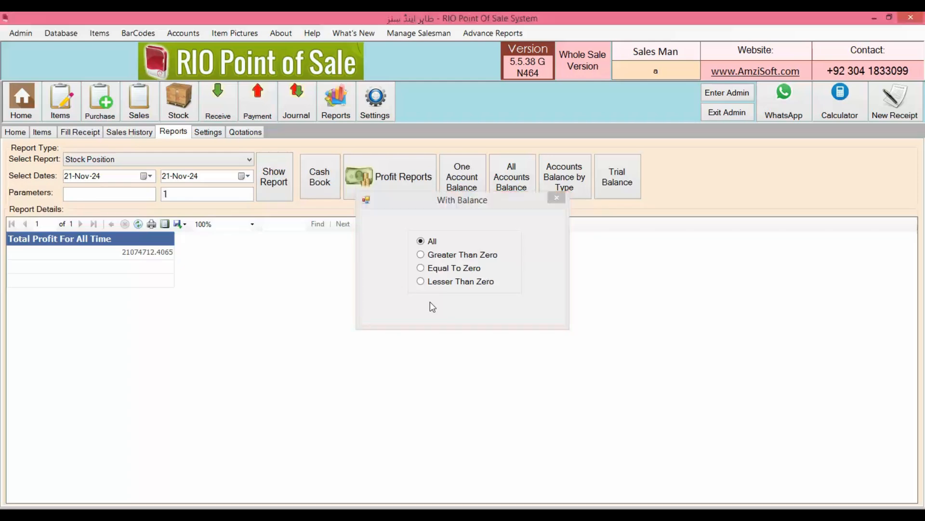
left_click(280, 182)
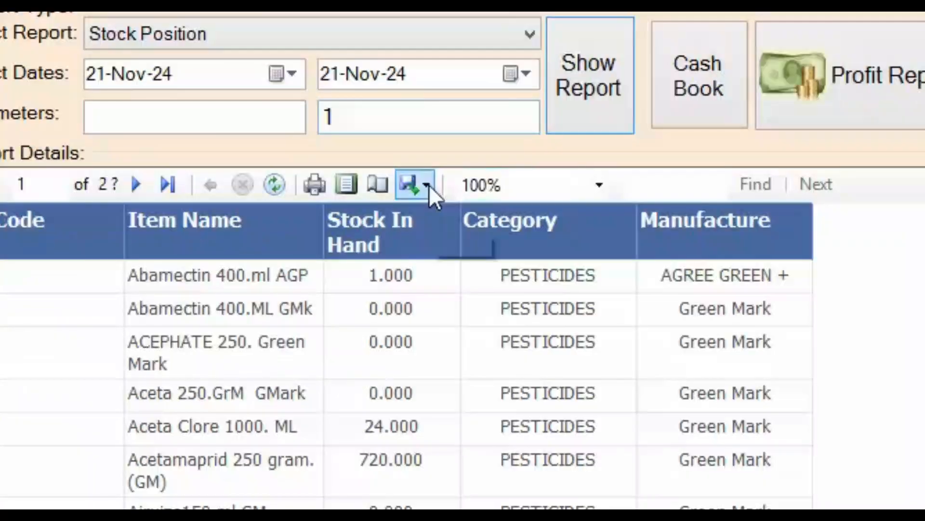
- Export the Stock Position report as an Excel file to the desktop and open the exported file
left_click(428, 184)
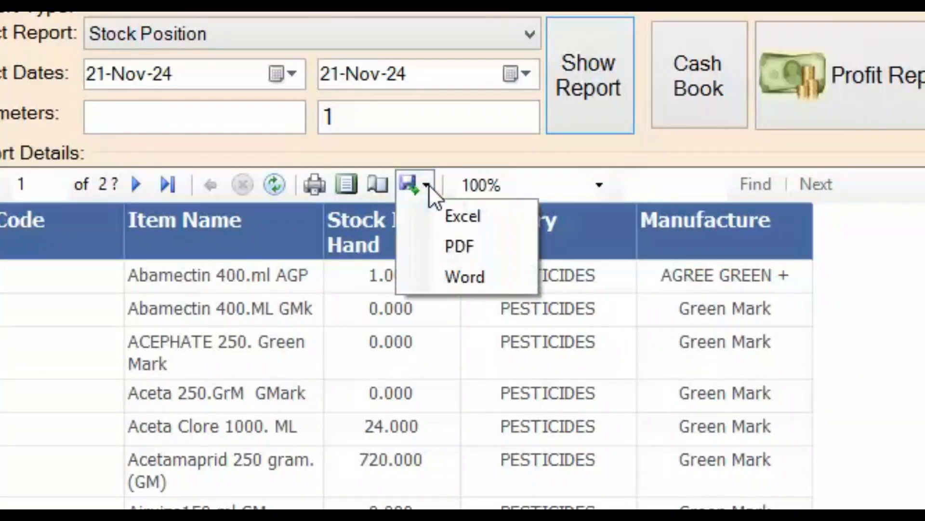
left_click(473, 225)
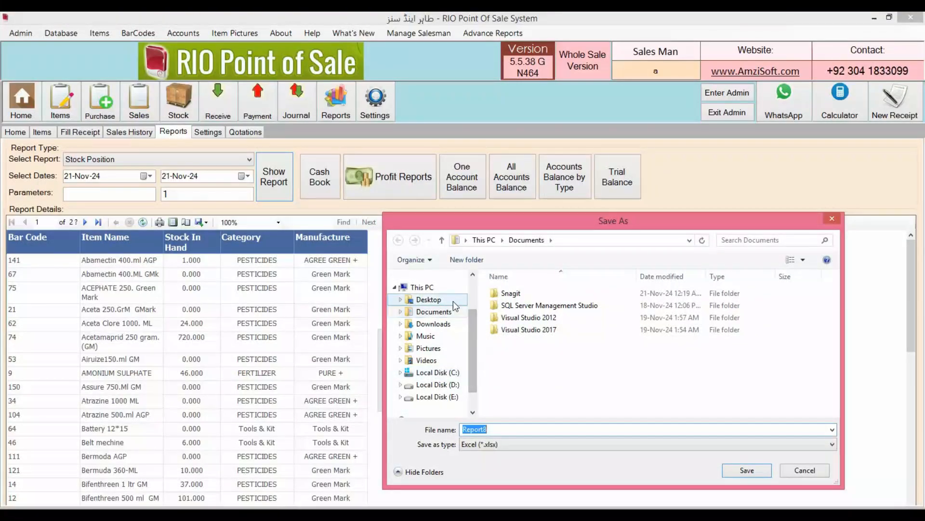
left_click(450, 297)
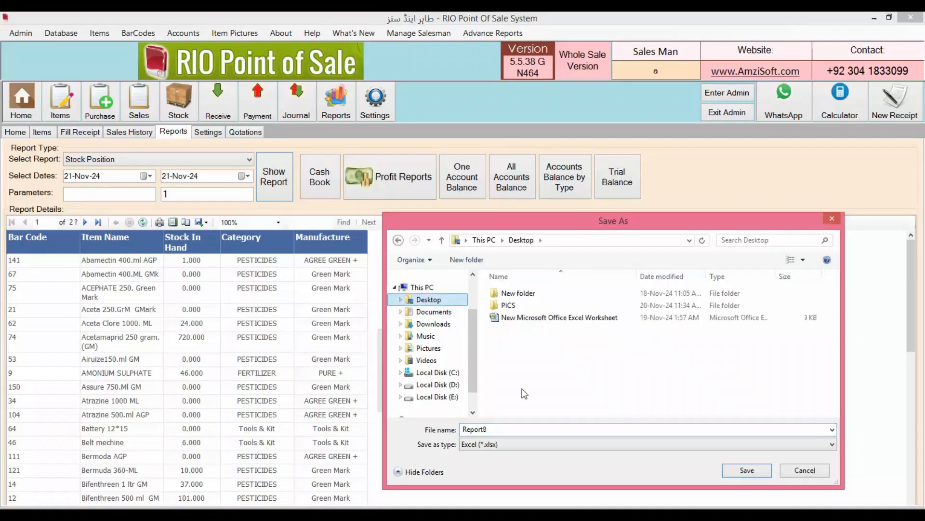
left_click(529, 425)
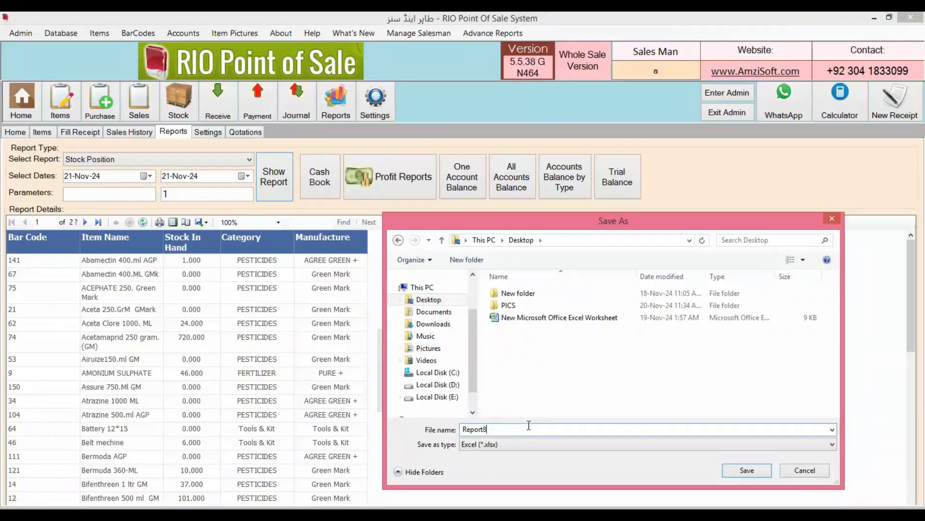
key("Return")
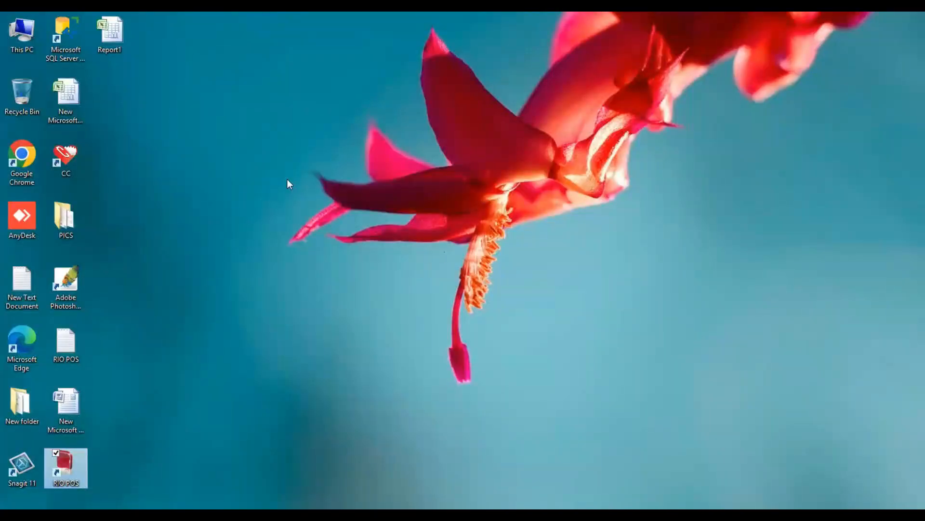
left_click(110, 34)
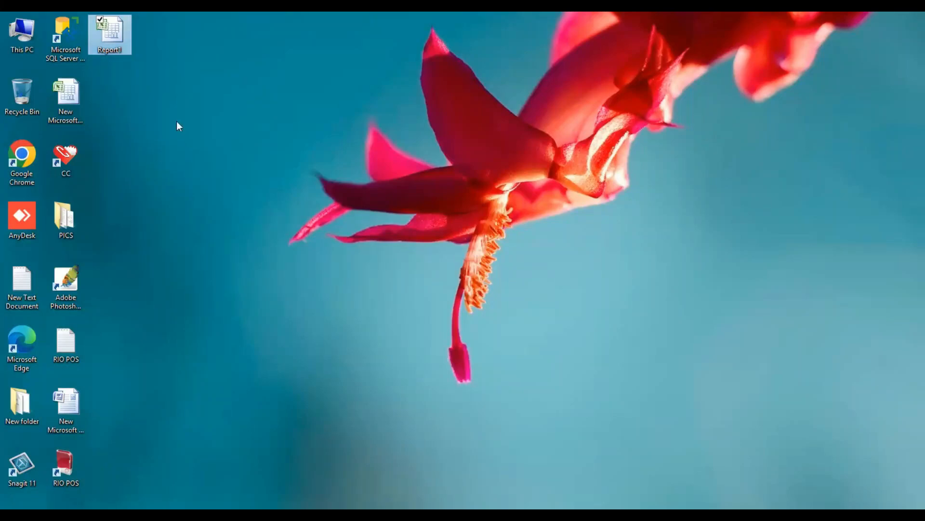
double_click(119, 37)
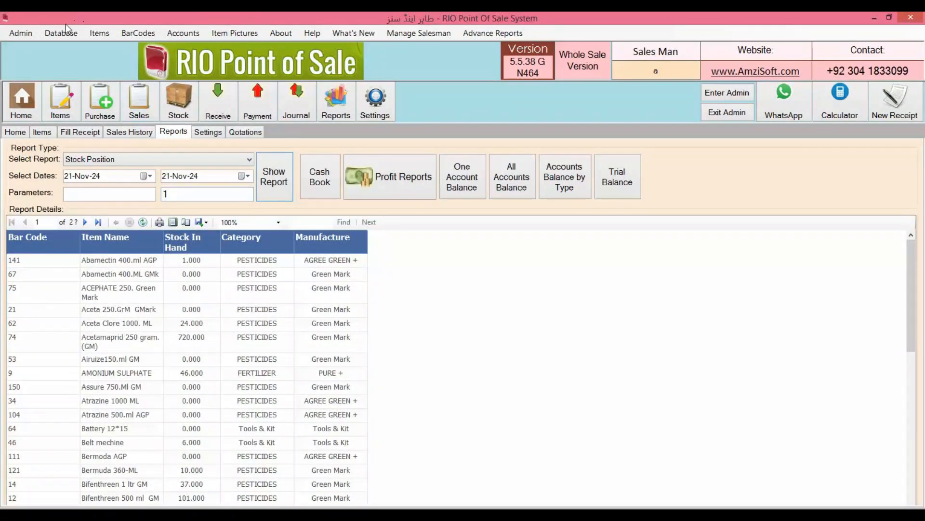
- Set the Clear Records options to reset item stock to zero and remove accounts
left_click(65, 31)
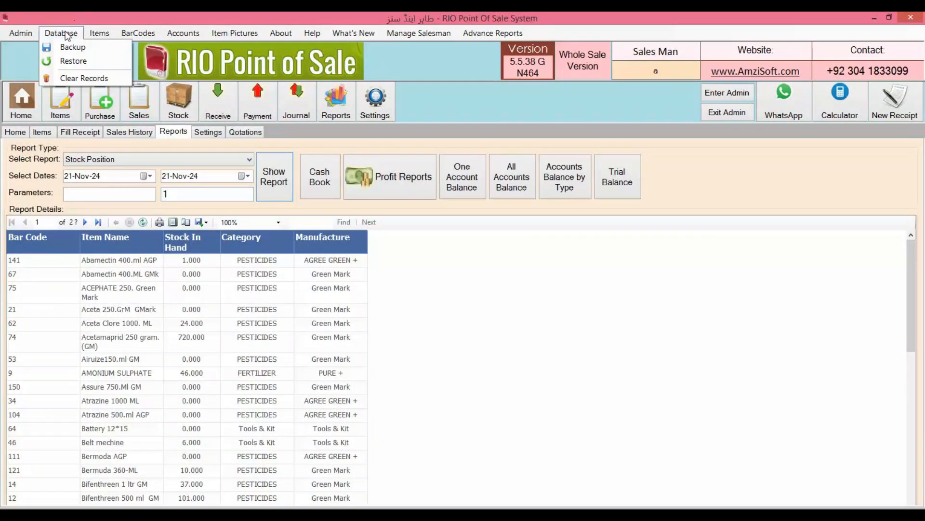
left_click(77, 78)
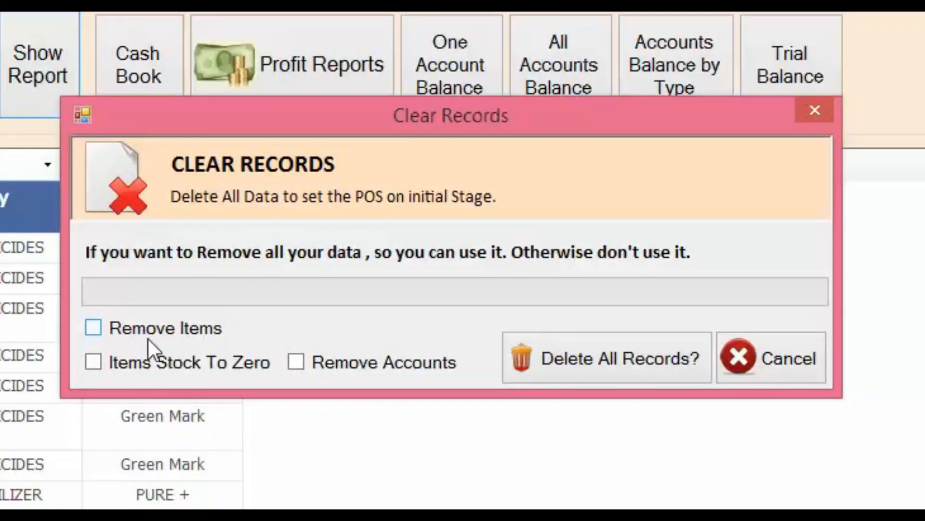
left_click(158, 362)
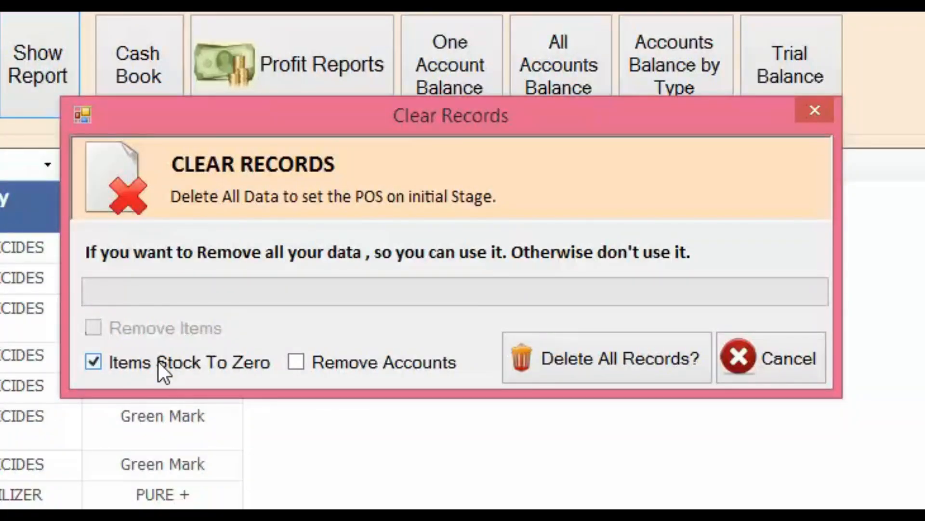
left_click(342, 365)
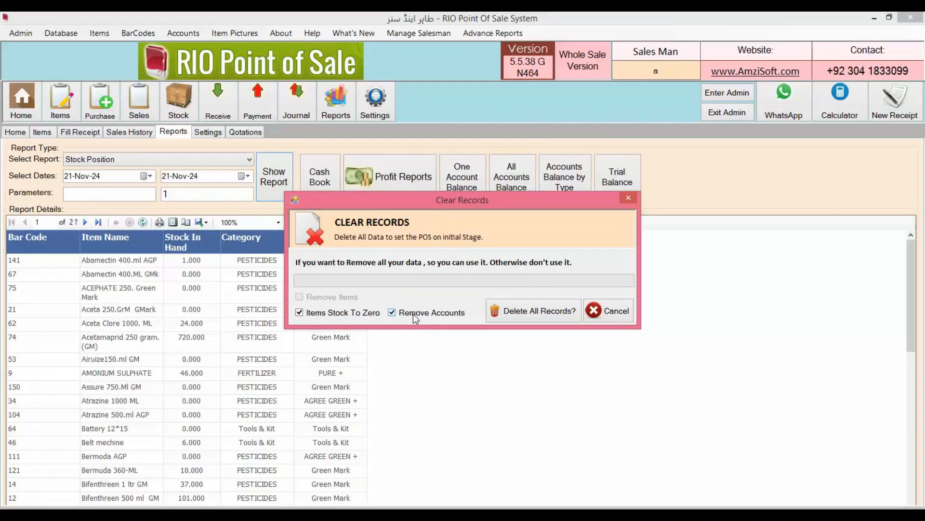
- Delete all records, authorize it with the login password and acknowledge the restart notice
left_click(511, 311)
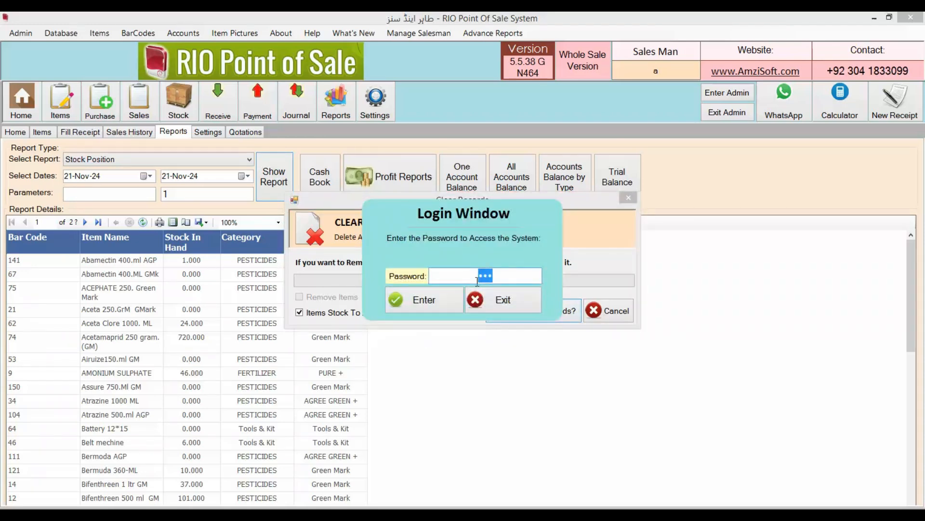
left_click(425, 309)
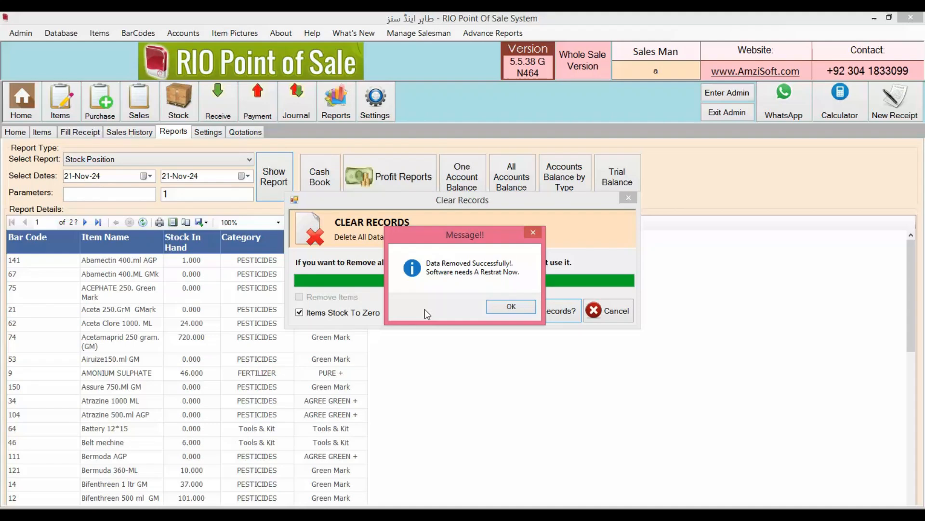
left_click(514, 308)
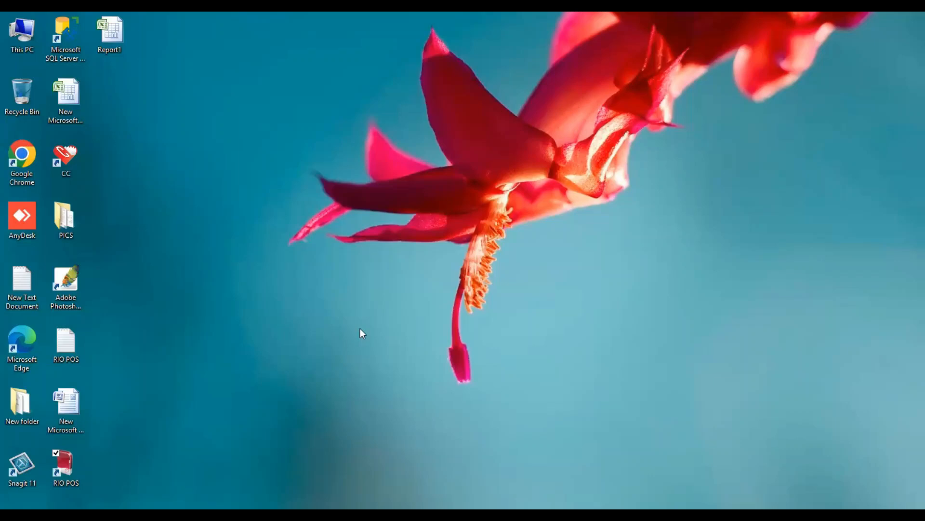
- Open the file location of the RIO POS desktop shortcut and open the db database from its Debug folder in Access
right_click(71, 461)
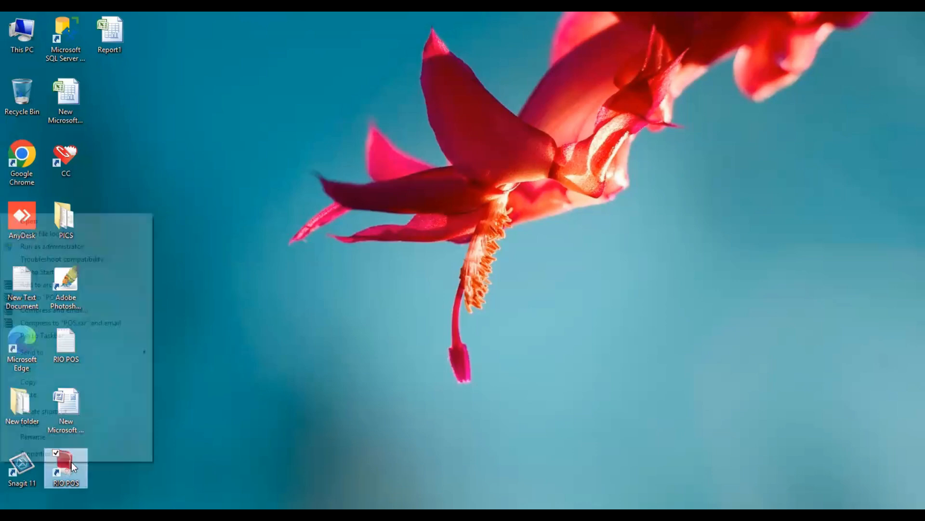
left_click(105, 235)
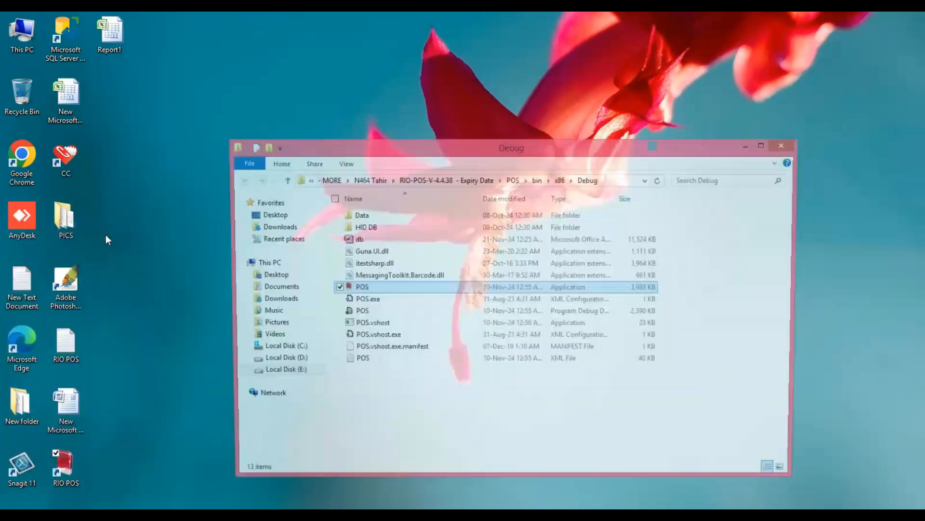
double_click(354, 152)
left_click(144, 108)
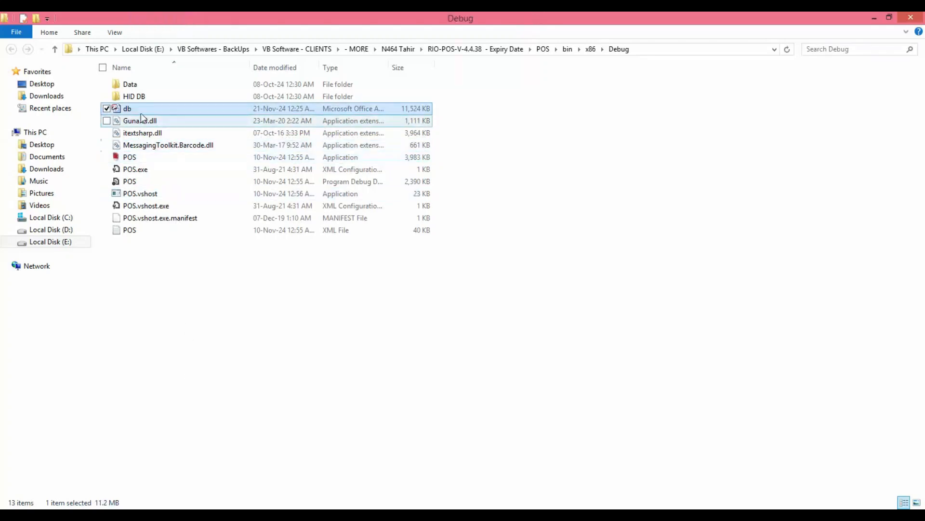
double_click(139, 110)
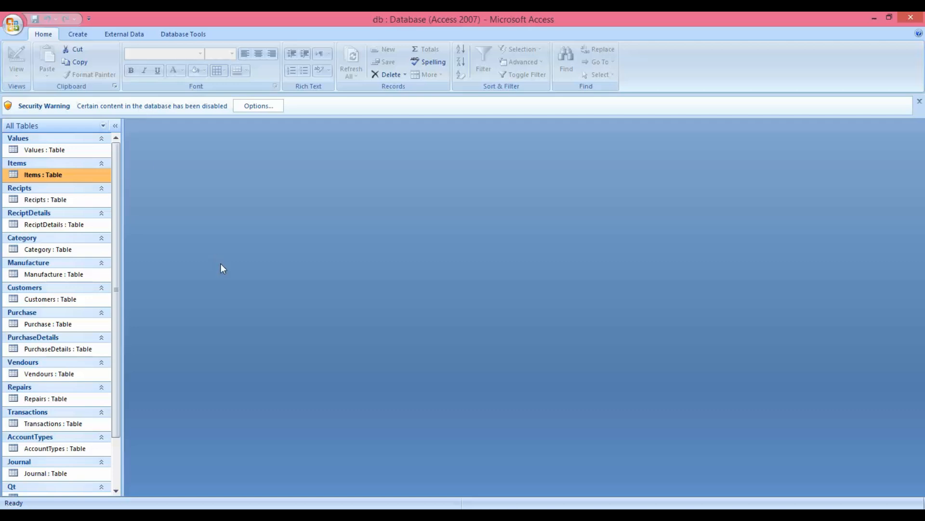
- Compact and repair the db database, and open its Items table
left_click(13, 23)
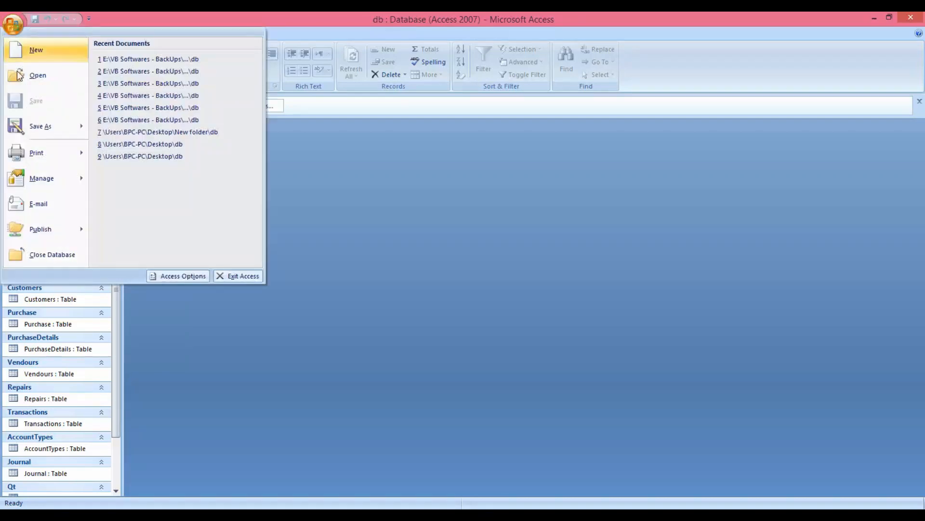
mouse_move(43, 180)
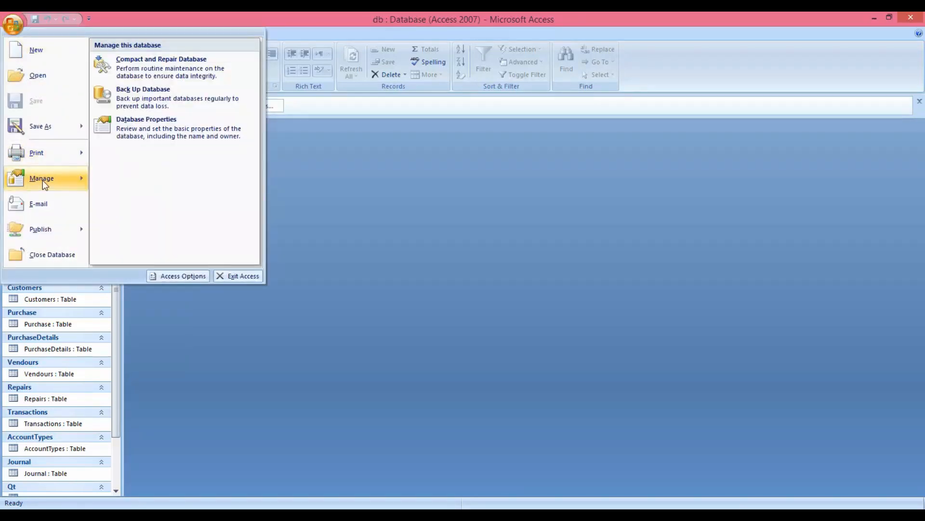
left_click(158, 65)
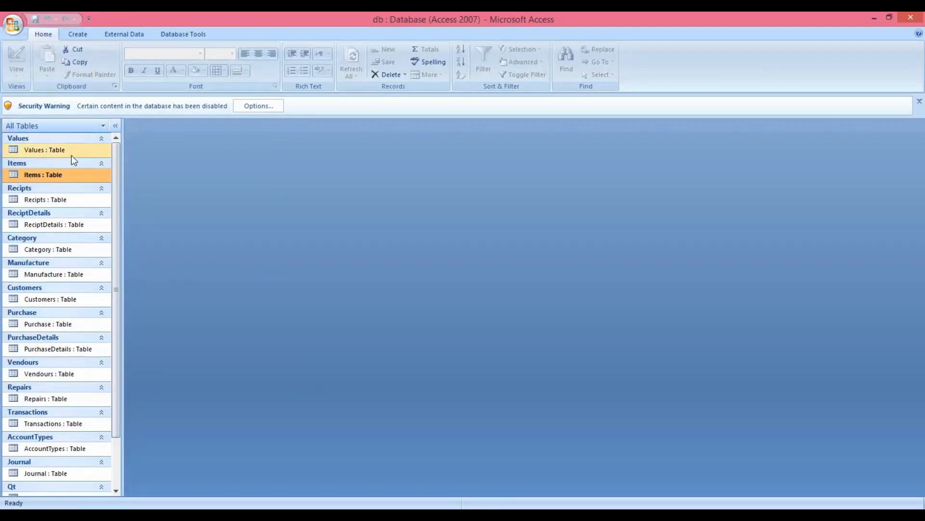
double_click(66, 179)
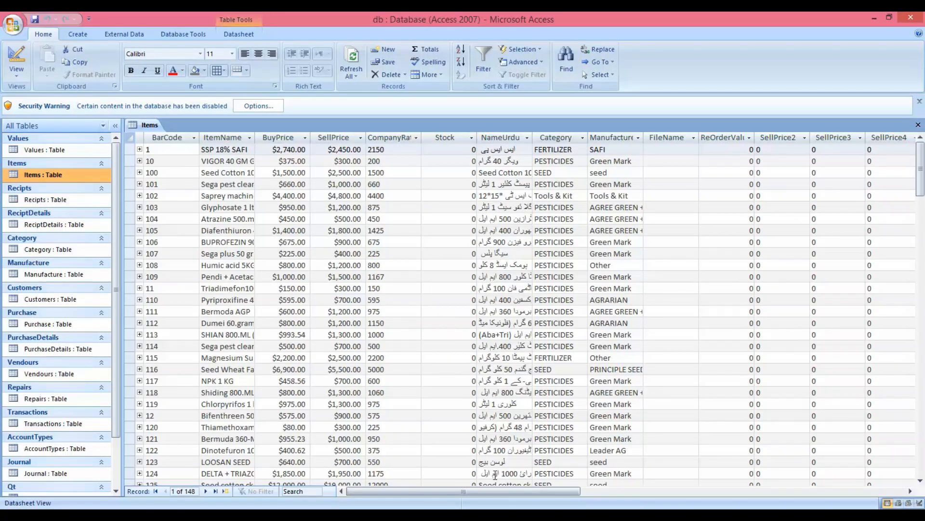
- Switch to the desktop, open the Report1 workbook in Excel and delete its header row
left_click(921, 505)
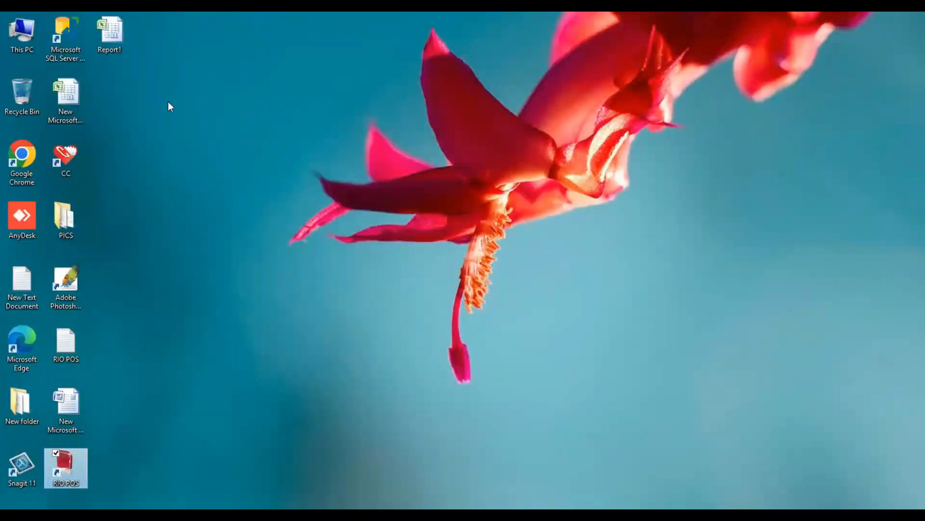
left_click(119, 37)
double_click(120, 37)
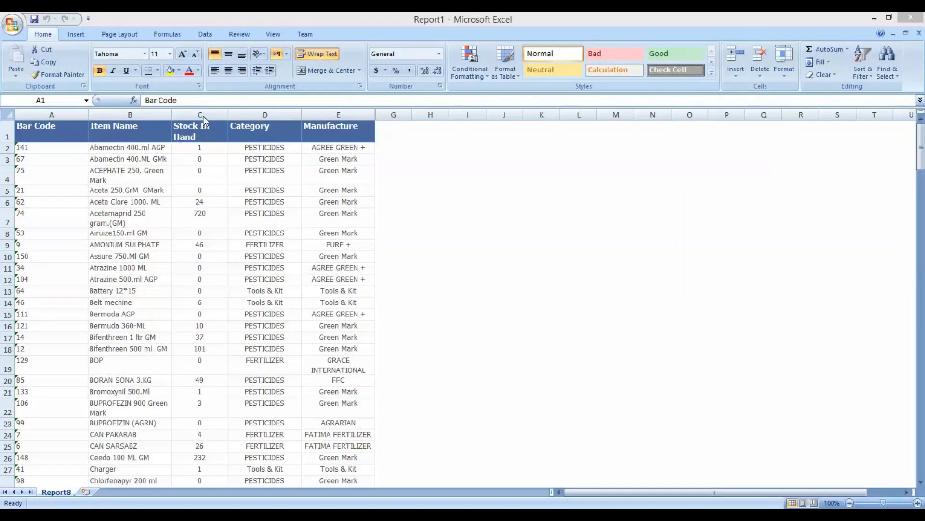
left_click(0, 132)
right_click(2, 132)
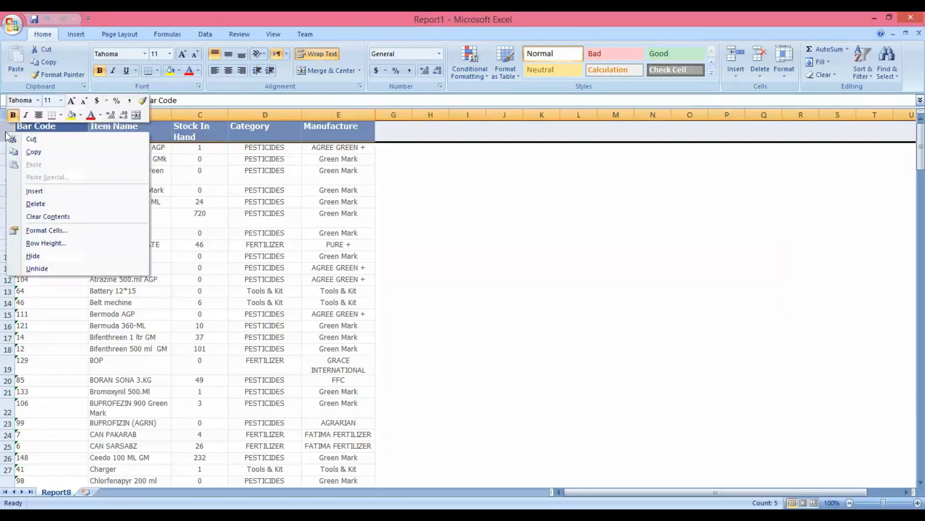
left_click(39, 205)
- Copy the whole stock-in-hand column C of the Report8 sheet
left_click(211, 114)
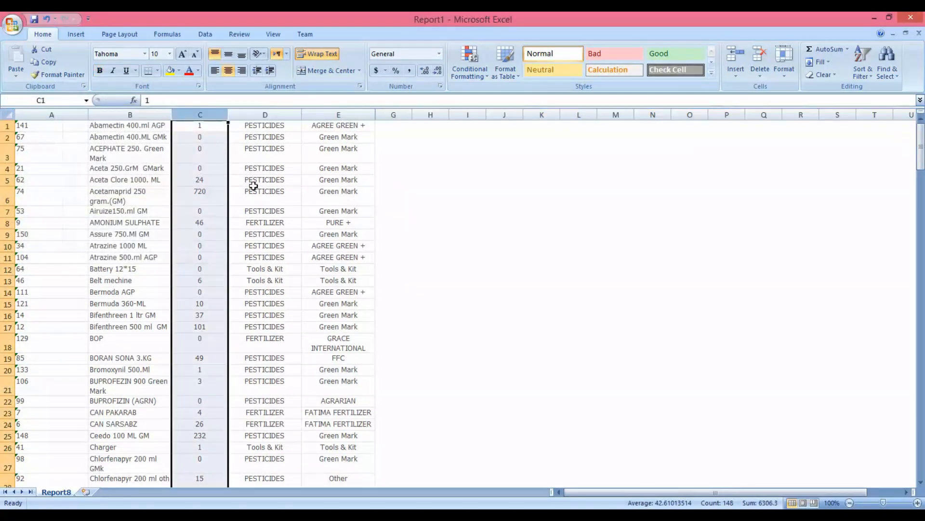
right_click(210, 113)
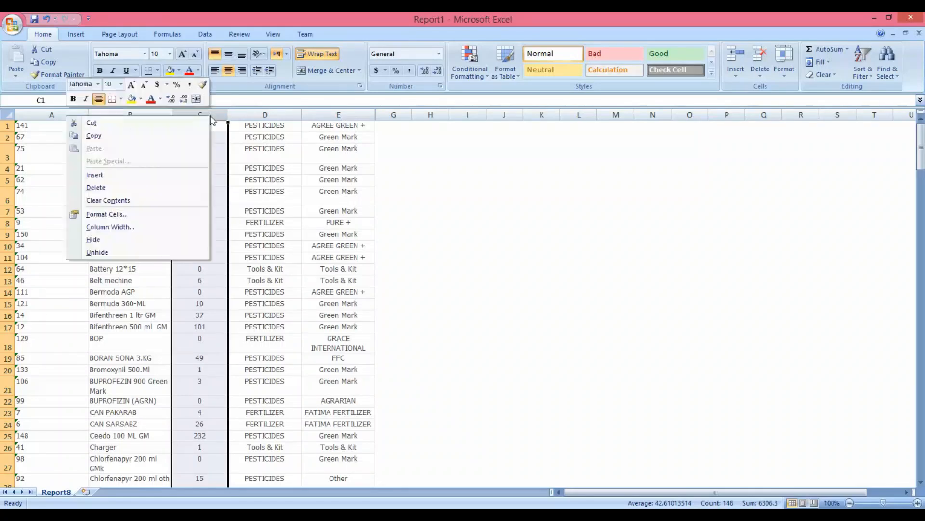
left_click(171, 137)
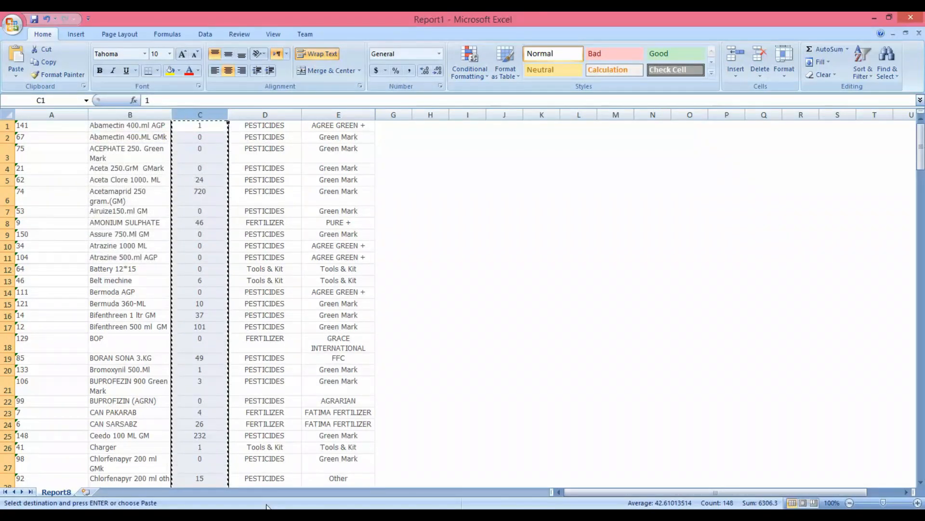
- Switch to Access and paste the copied stock quantities over the Stock column of the Items table, confirming the paste
key("alt+Tab")
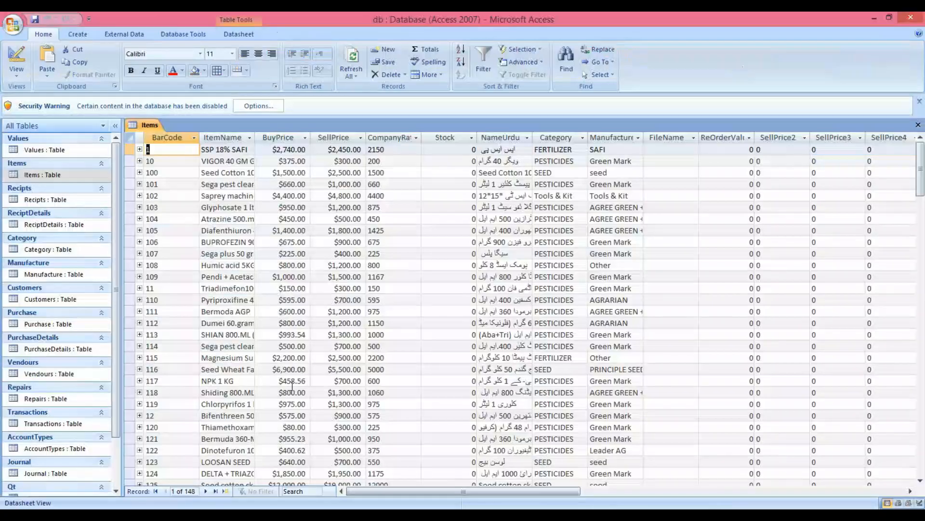
left_click(433, 139)
right_click(430, 137)
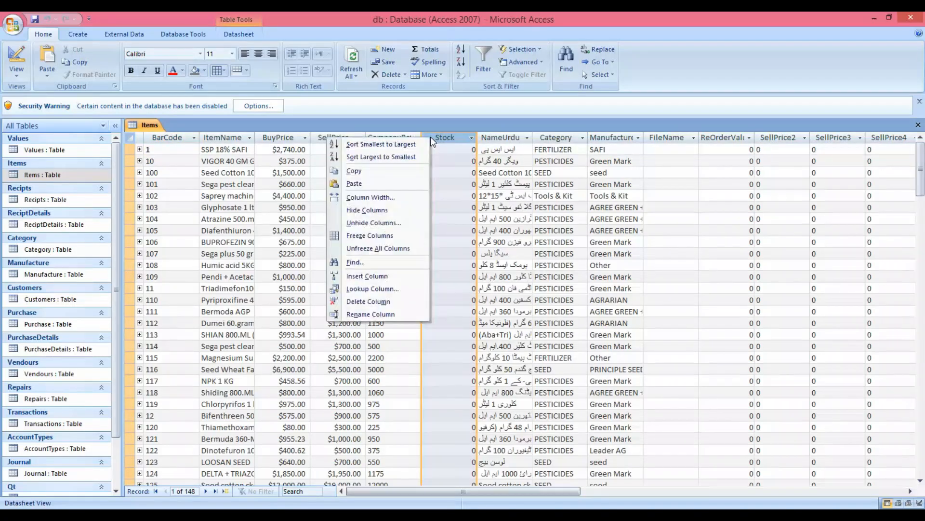
left_click(393, 183)
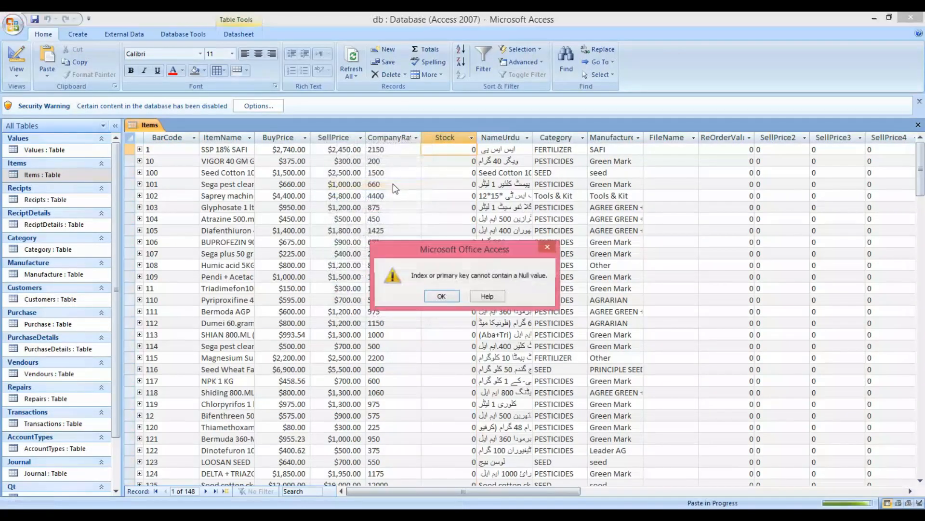
key("Return")
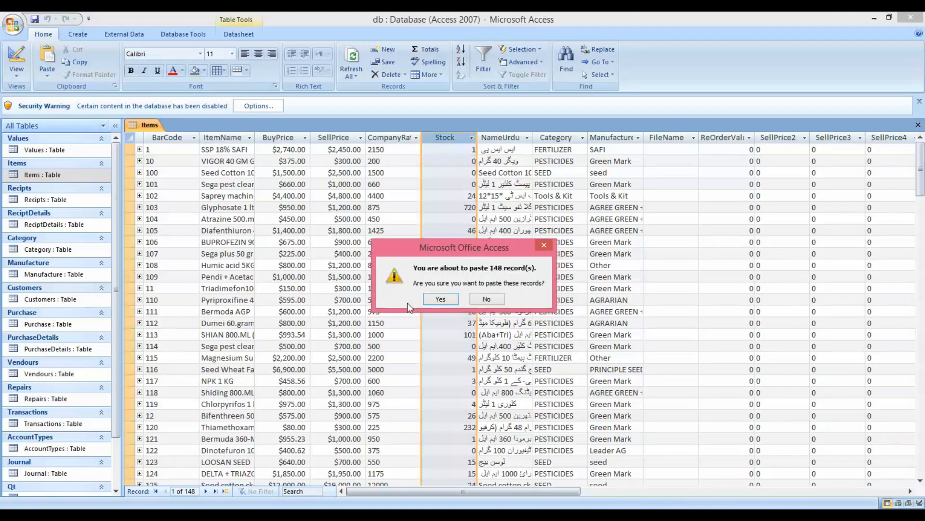
left_click(441, 299)
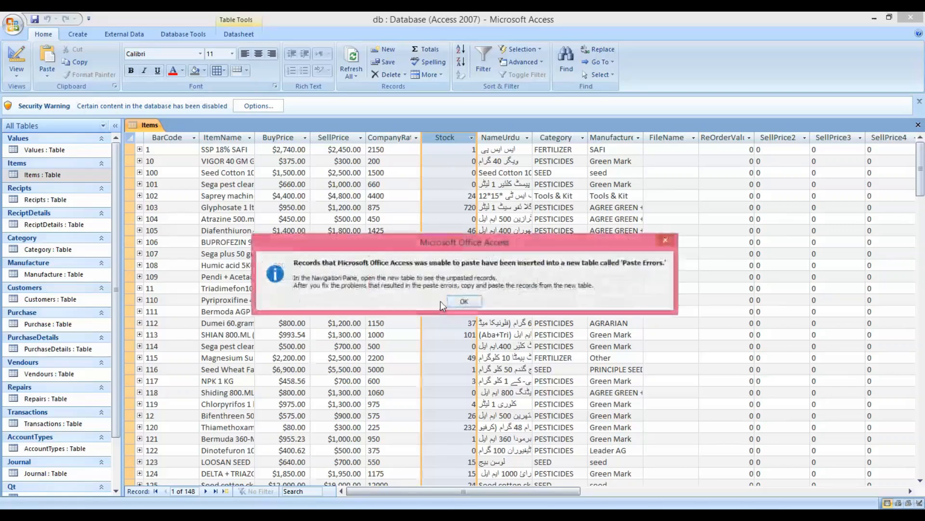
- Compare the last filled row of the Excel report with the record count of the Items table in Access
key("alt+Tab")
scroll(244, 388, "down", 20)
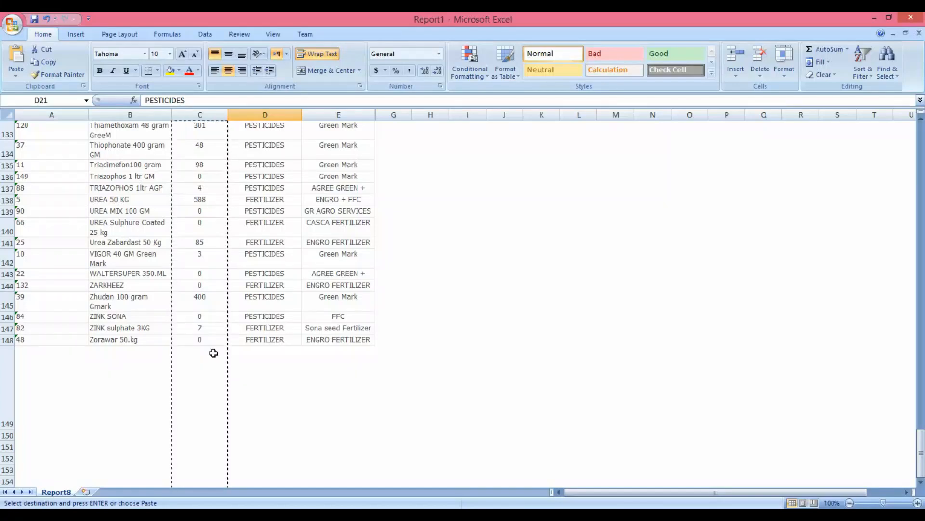
left_click(111, 341)
left_click(7, 340)
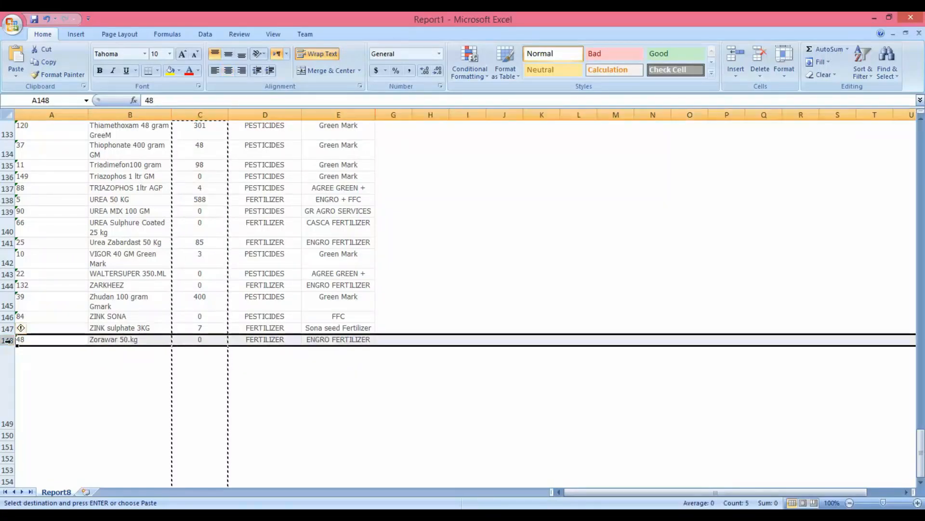
scroll(483, 408, "down", 14)
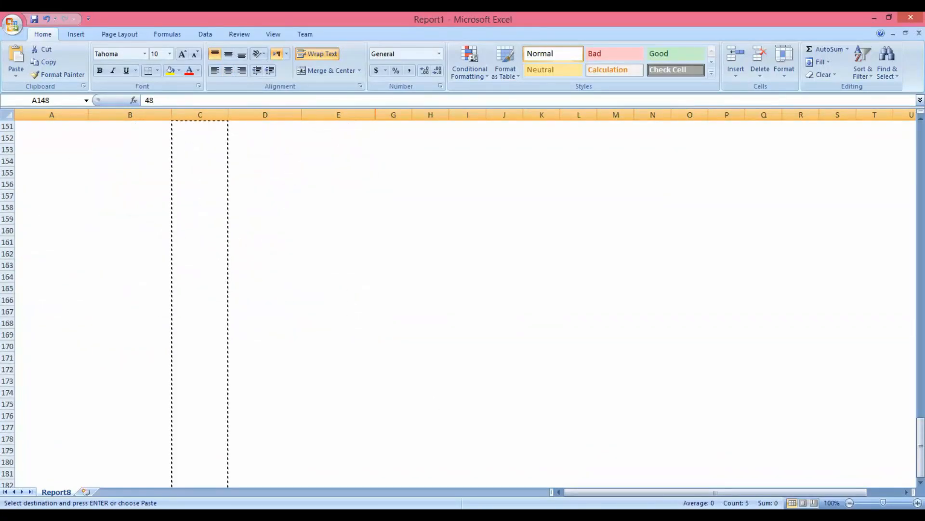
key("alt+Tab")
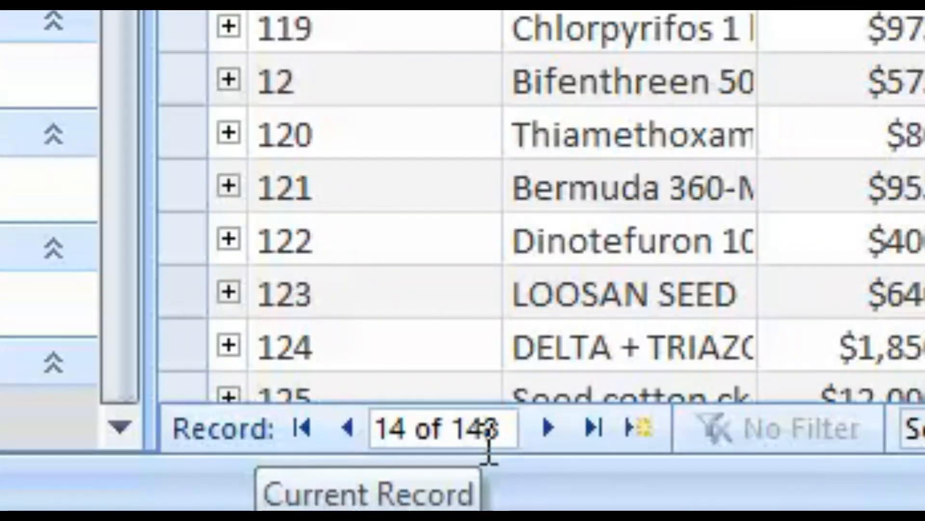
left_click(464, 139)
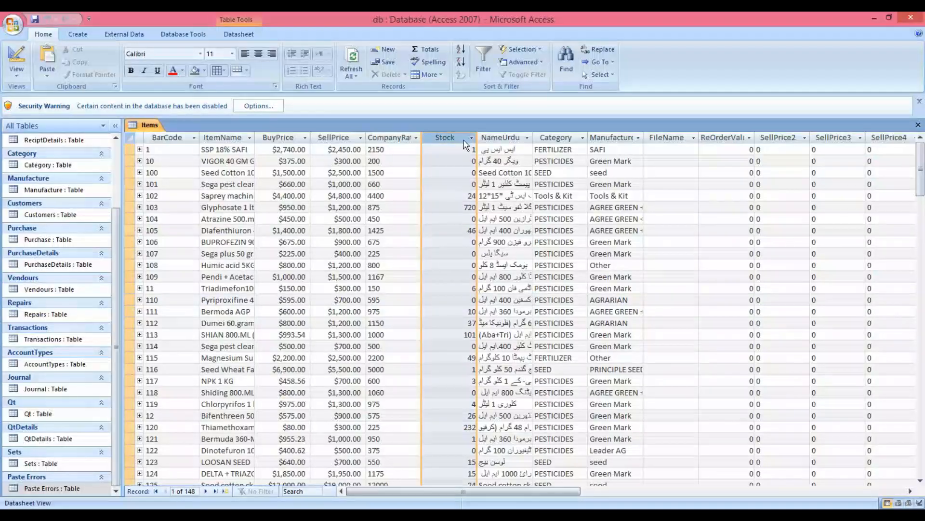
- Close the Access database and the Report1 workbook in Excel
left_click(911, 17)
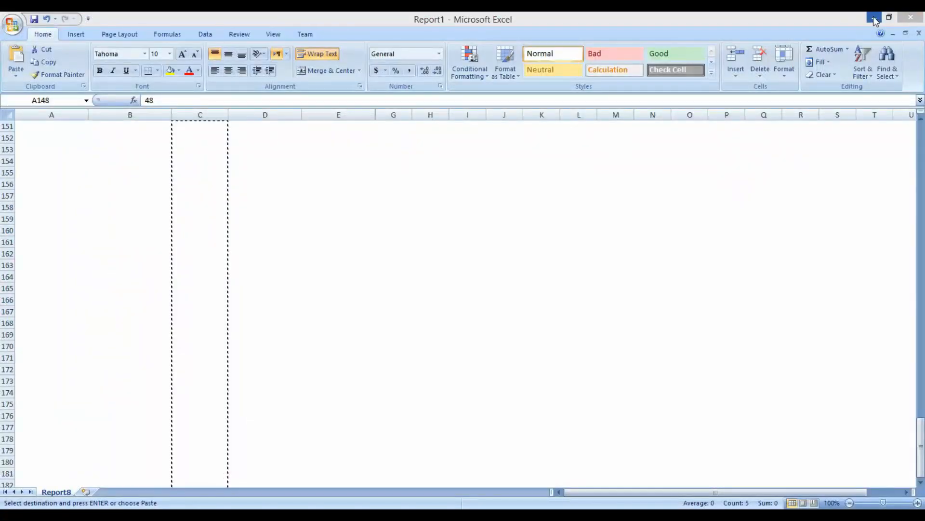
left_click(911, 18)
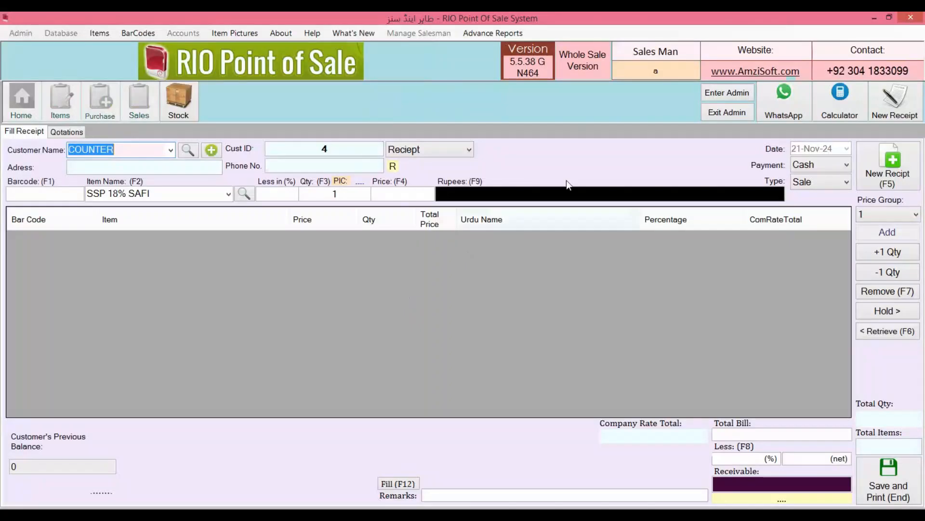
- Enter admin mode in RIO POS with the login password and review the stock quantities in the Stock Position list
left_click(721, 94)
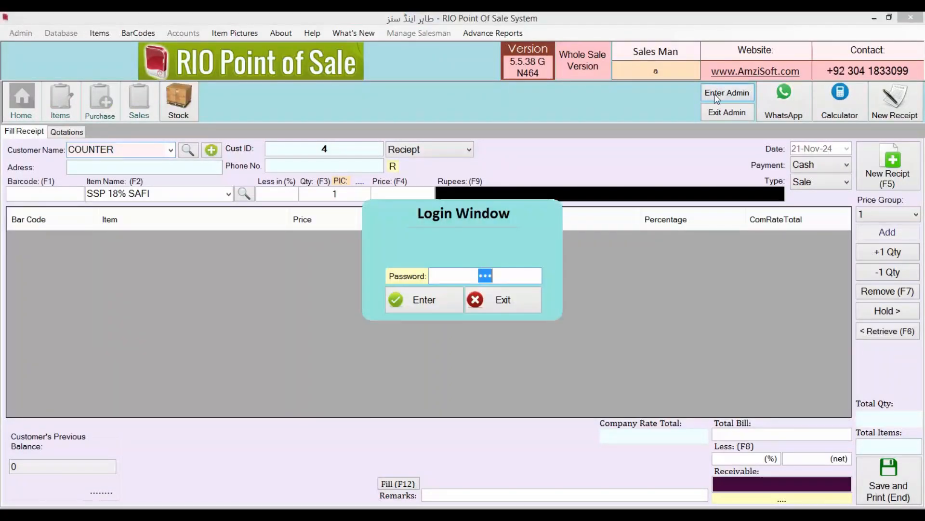
left_click(437, 299)
left_click(179, 90)
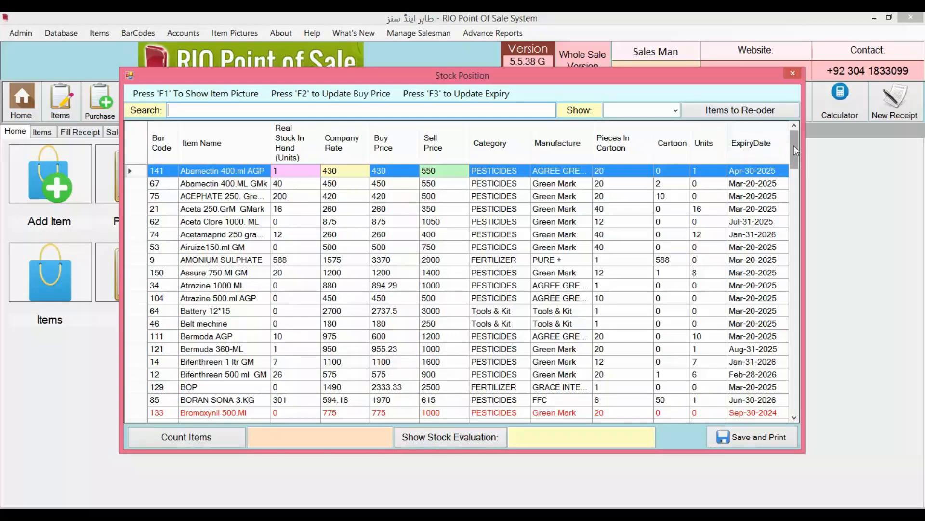
mouse_move(794, 147)
left_mouse_down()
mouse_move(779, 399)
mouse_move(786, 140)
left_mouse_up()
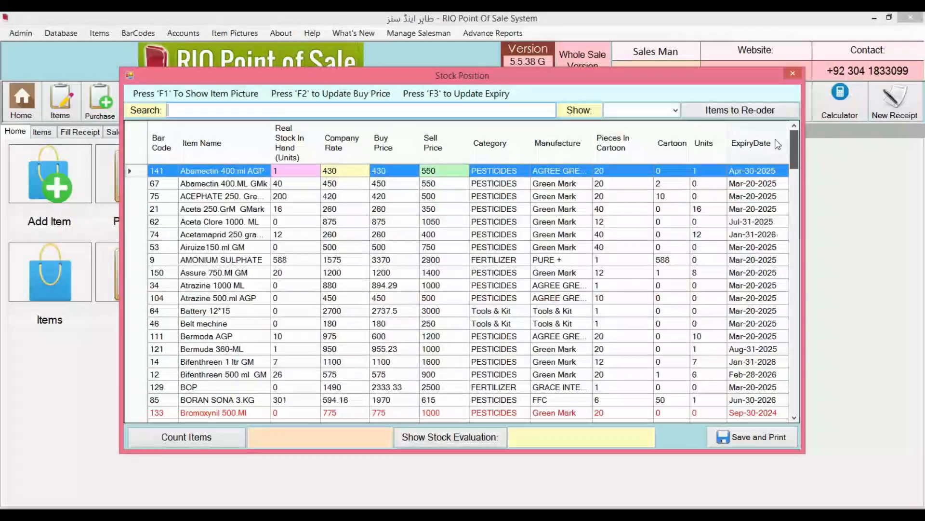
left_click(792, 74)
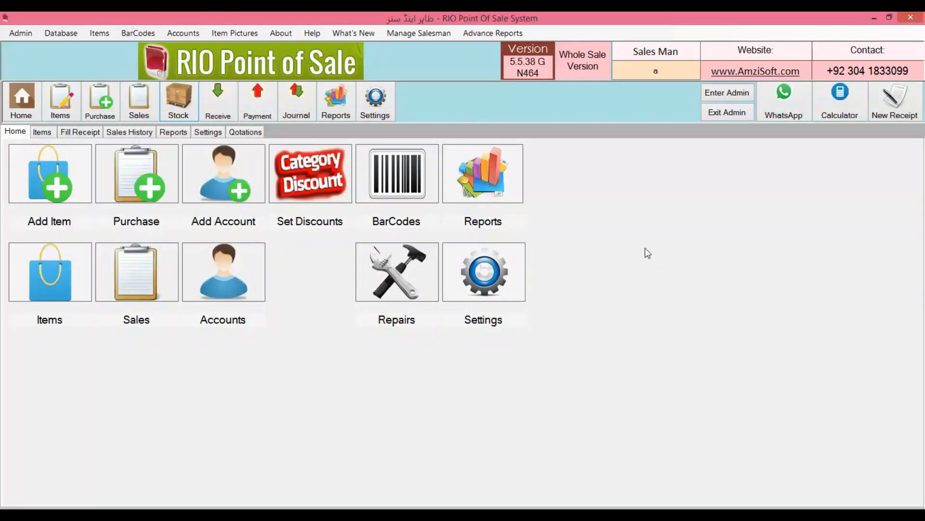